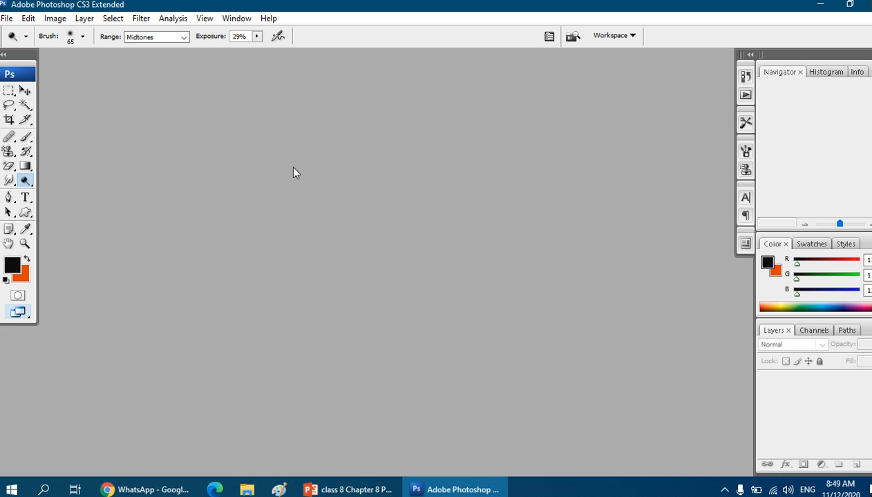
Open the girl picture from the Saved Pictures folder and enlarge its document window to show the whole photo
left_click(8, 19)
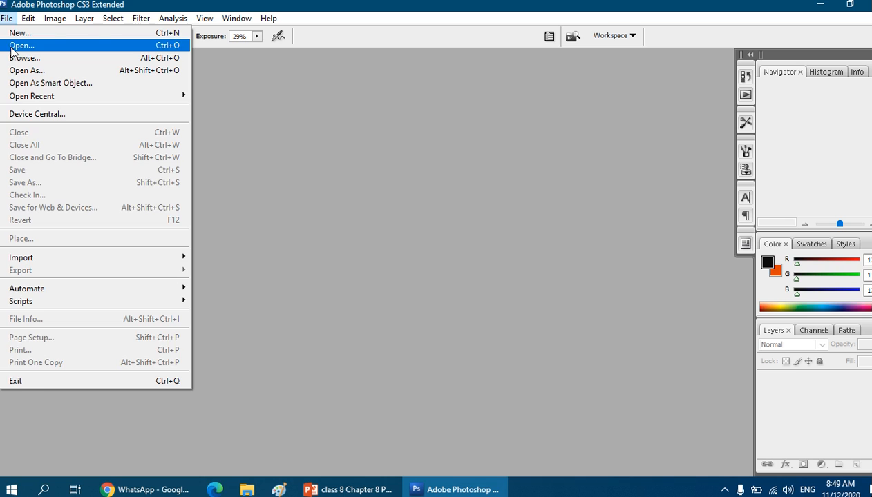
left_click(21, 46)
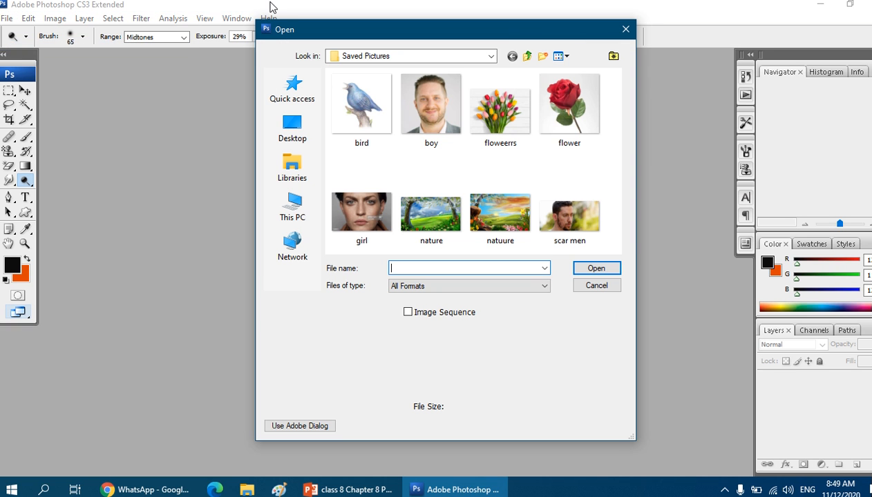
left_click(361, 214)
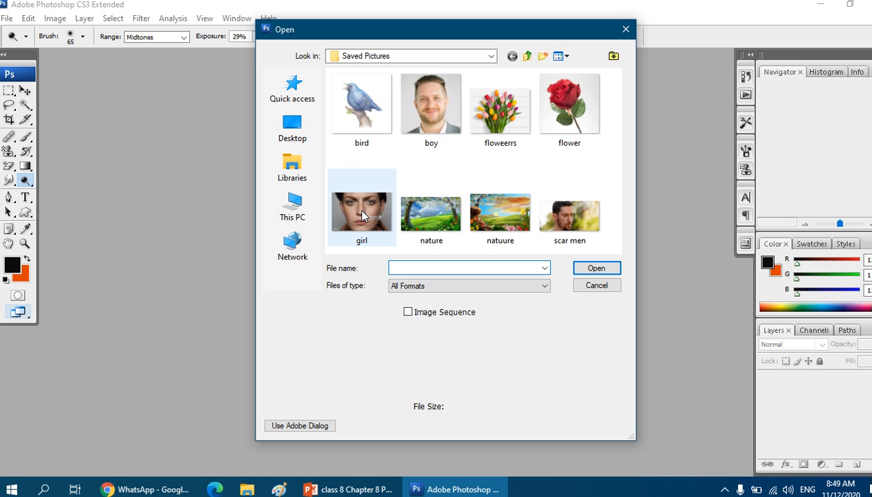
double_click(362, 216)
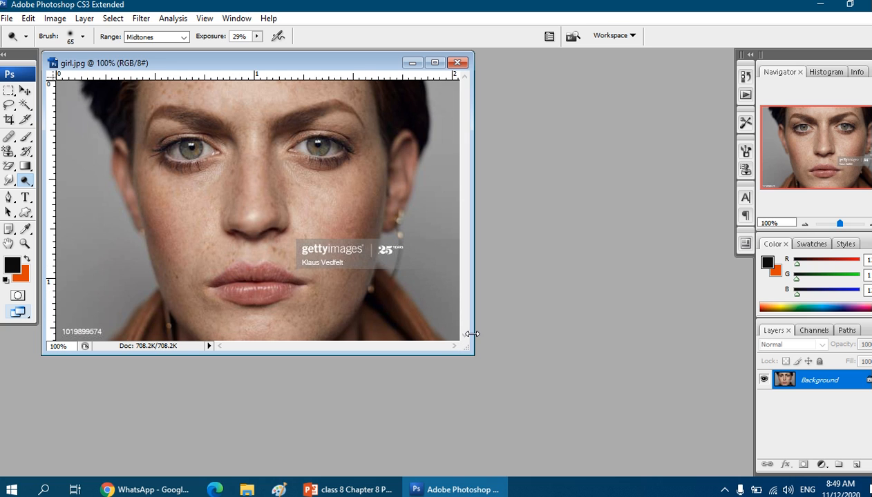
left_click_drag(465, 348, 608, 477)
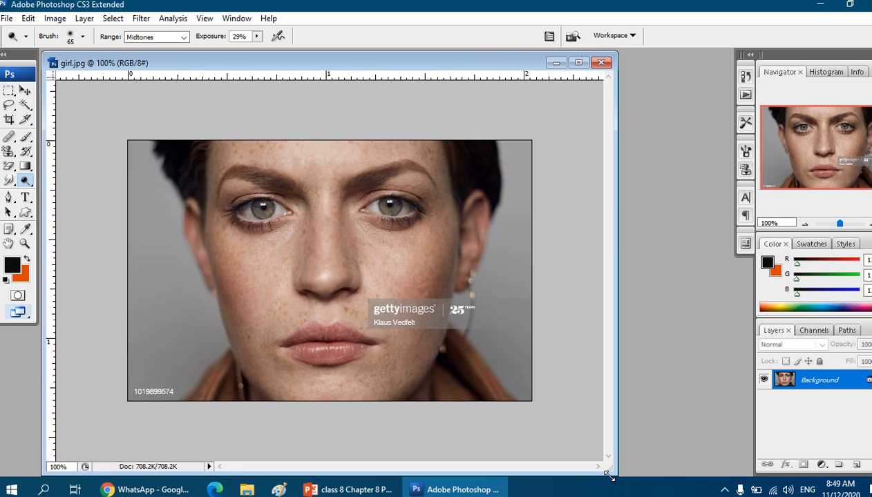
Remove freckles from the middle of the forehead, above the right-hand eyebrow and at that temple using the Spot Healing Brush
left_click(24, 245)
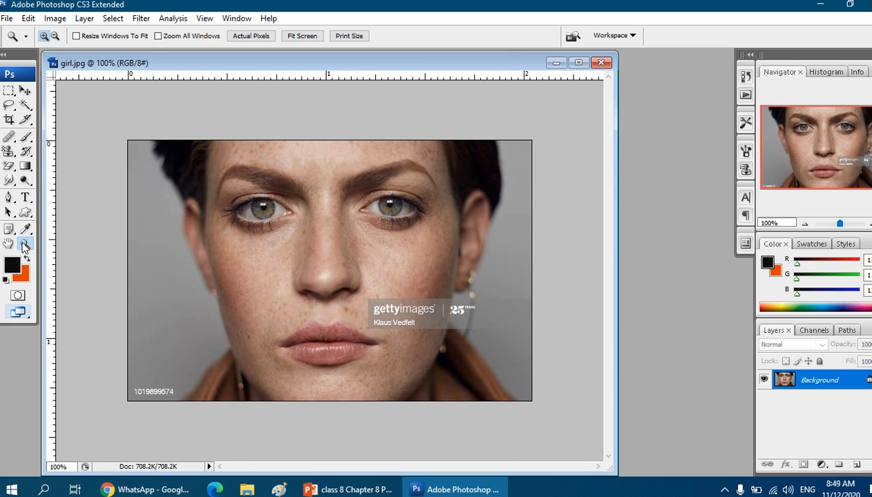
left_click(223, 229)
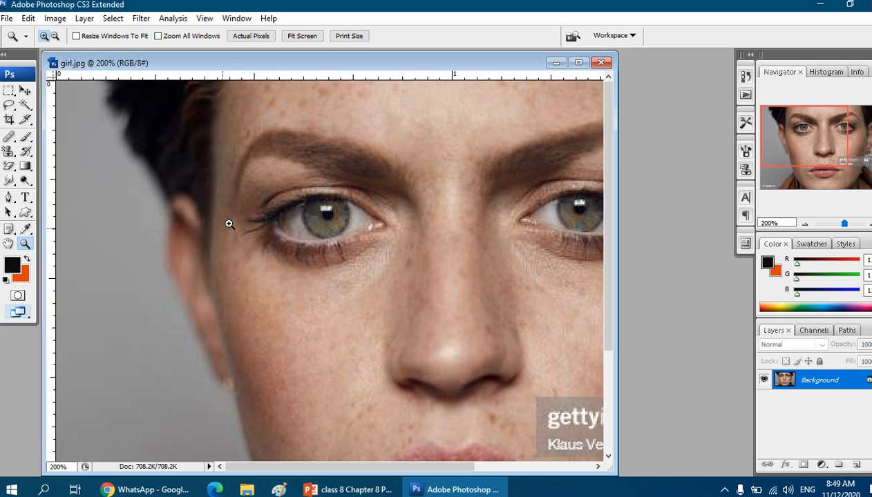
left_click(9, 245)
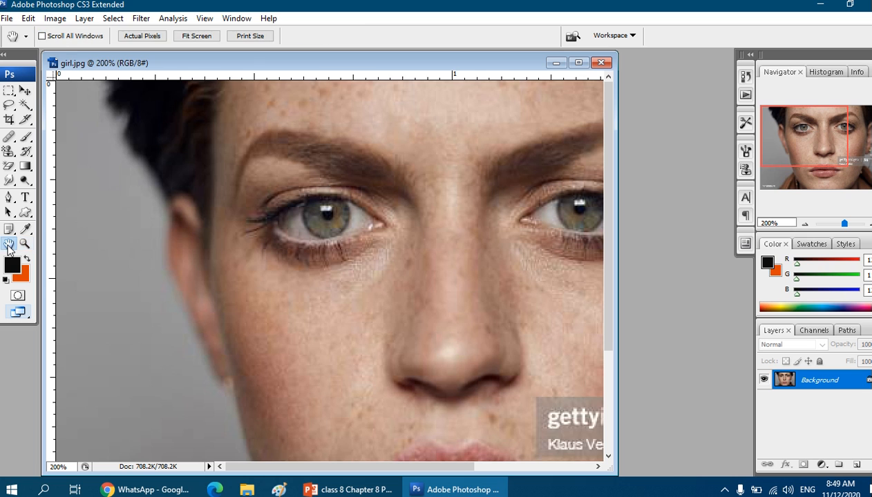
left_click_drag(322, 245, 204, 337)
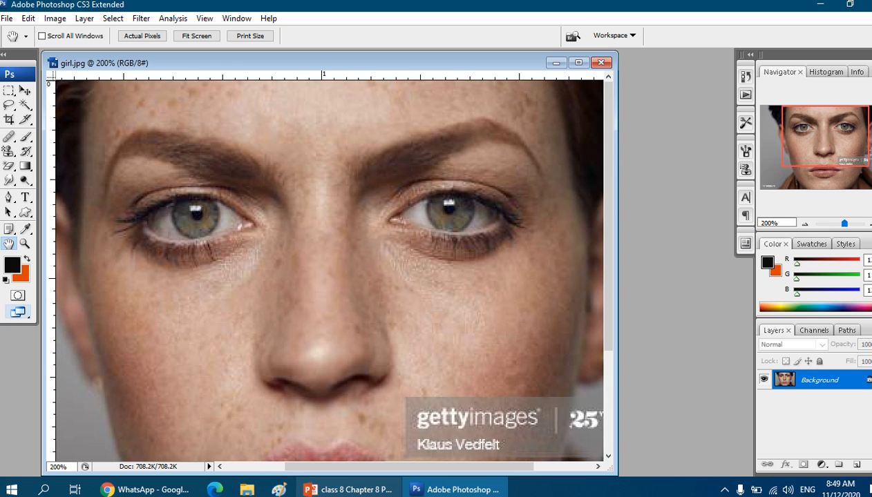
mouse_move(379, 472)
left_mouse_down()
mouse_move(417, 471)
mouse_move(388, 475)
left_mouse_up()
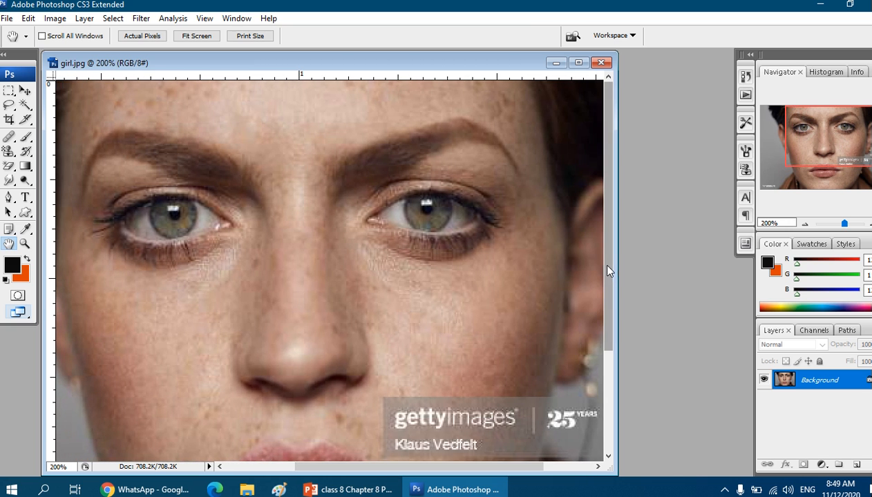
left_click_drag(605, 259, 597, 210)
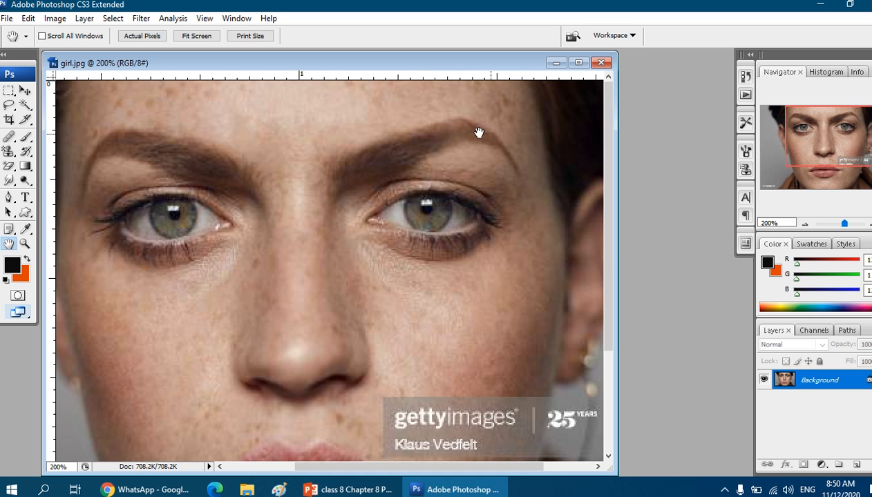
left_click(14, 143)
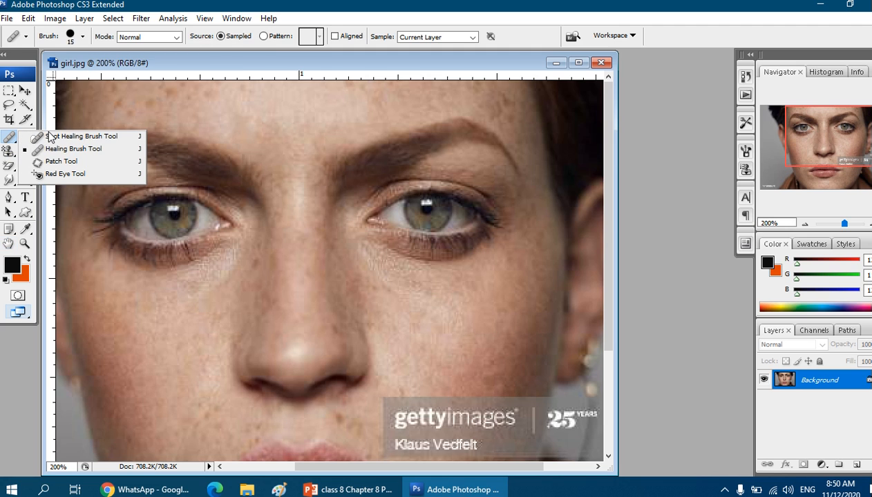
left_click(49, 138)
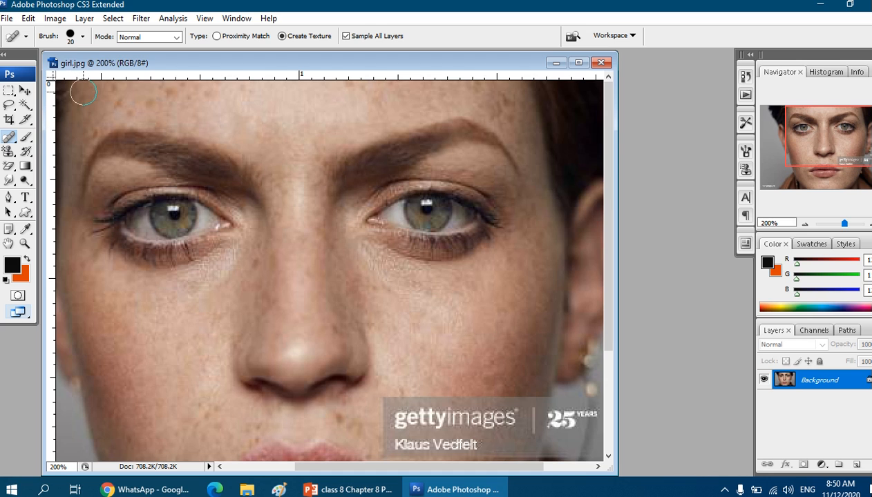
left_click(84, 38)
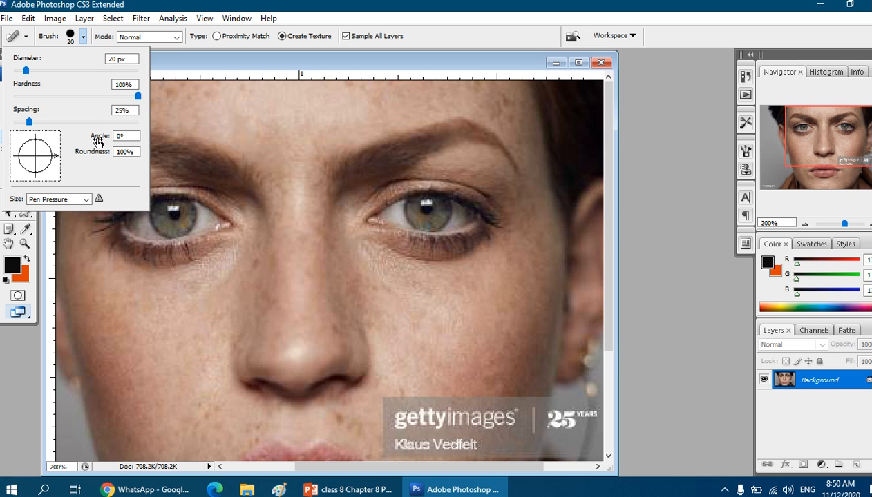
left_click(203, 110)
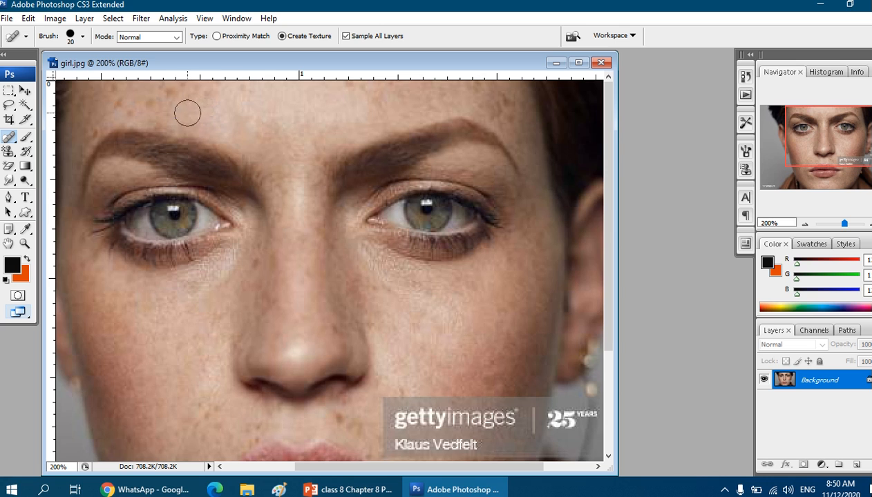
mouse_move(206, 112)
left_mouse_down()
mouse_move(251, 111)
mouse_move(259, 137)
left_mouse_up()
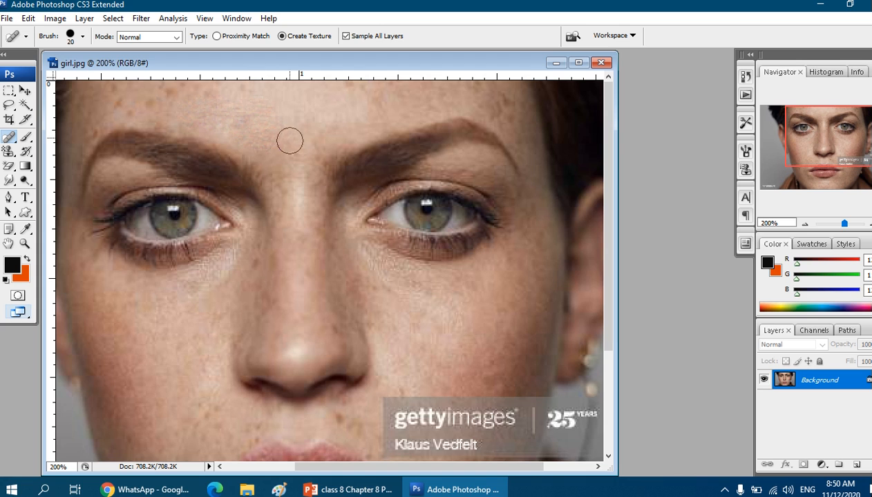
left_click_drag(314, 126, 329, 133)
left_click_drag(413, 97, 485, 100)
left_click_drag(426, 102, 420, 92)
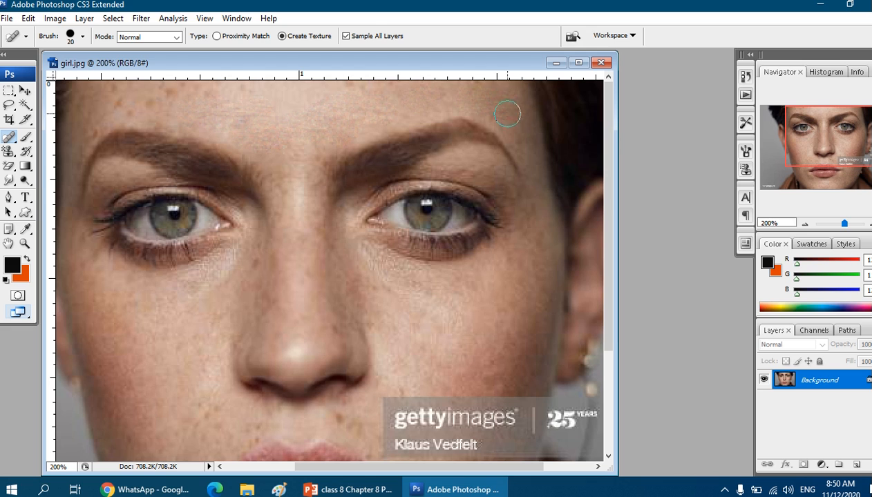
left_click_drag(502, 112, 557, 146)
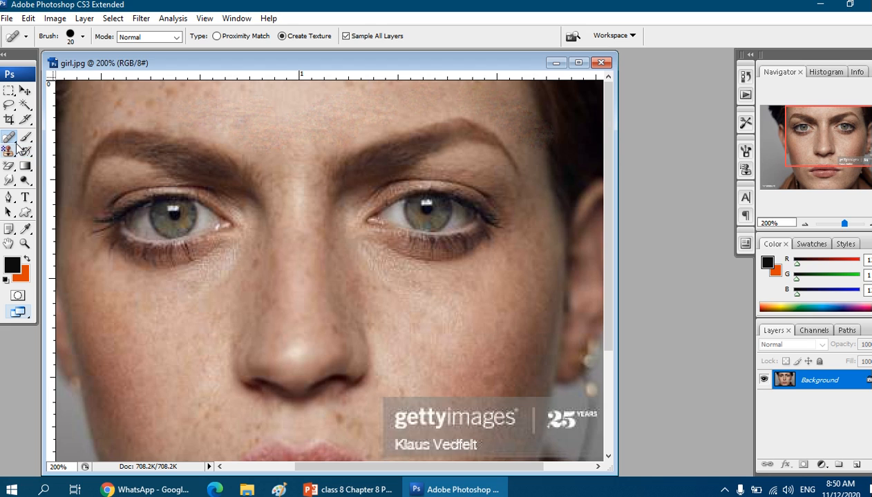
Heal the remaining forehead freckles, mainly above the left-hand eyebrow and temple, with the Healing Brush, sampling clean skin between the eyebrows
left_click_drag(17, 145, 36, 154)
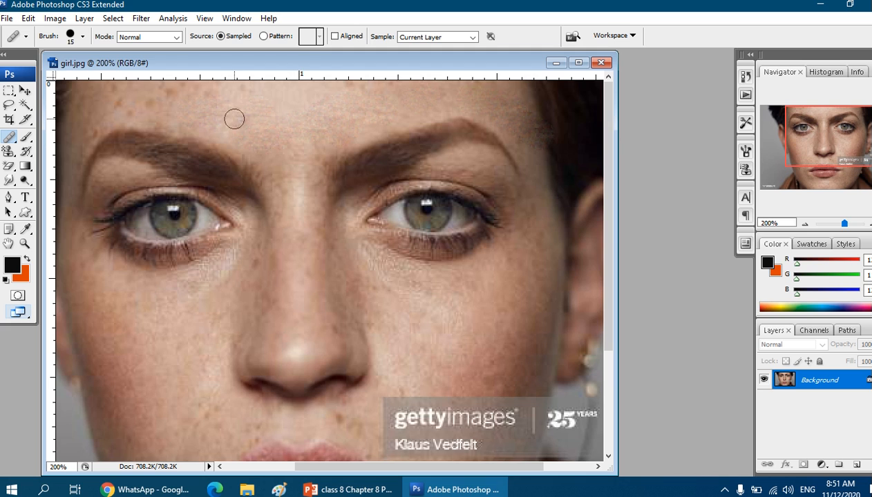
left_click(155, 106)
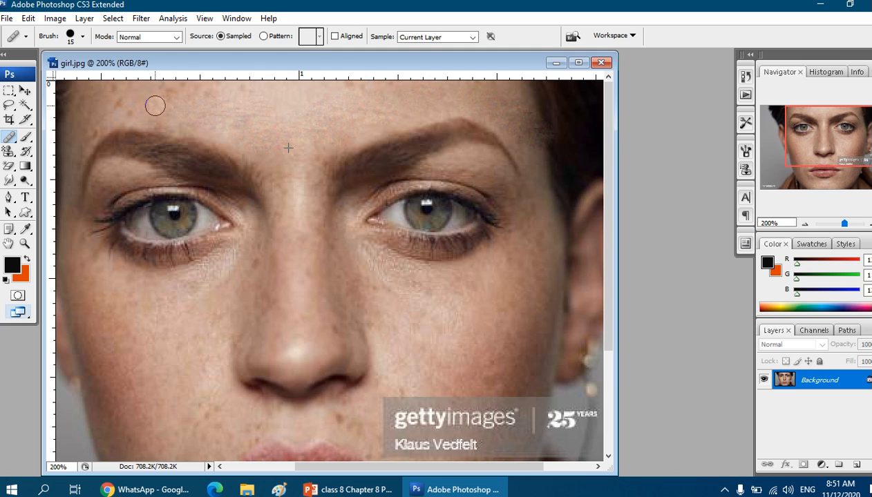
left_click(147, 105)
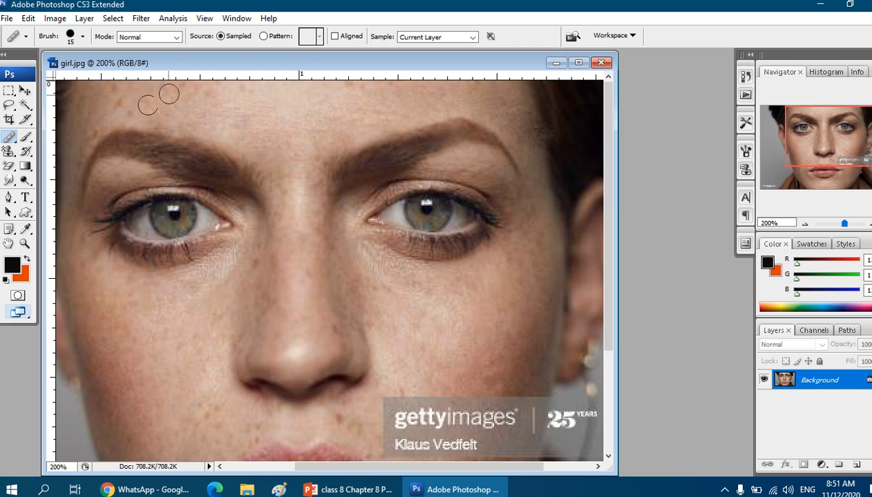
left_click(150, 105)
left_click(135, 106)
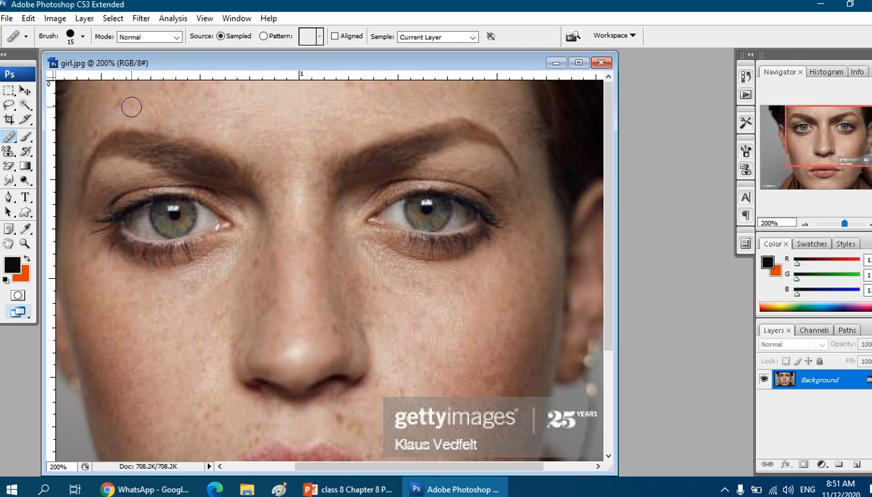
left_click(117, 107)
left_click(178, 115)
left_click(171, 107)
left_click(168, 94)
left_click(161, 89)
left_click(174, 89)
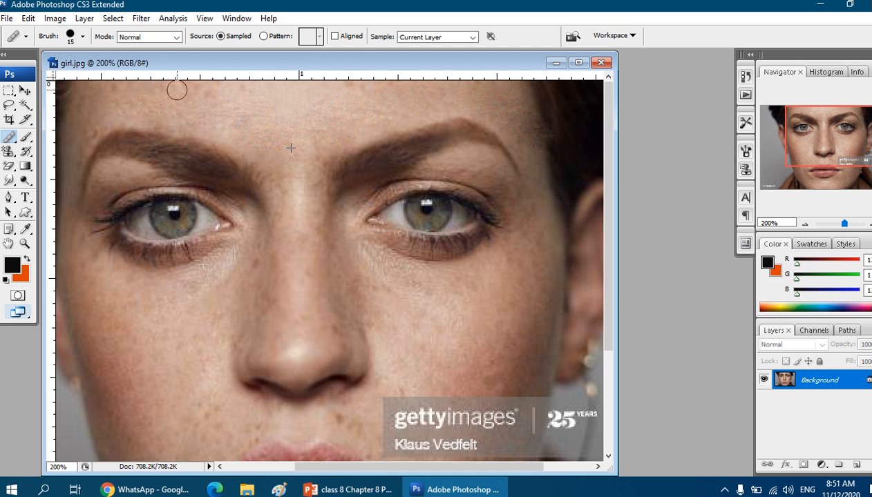
left_click(139, 89)
left_click(86, 131)
left_click(76, 154)
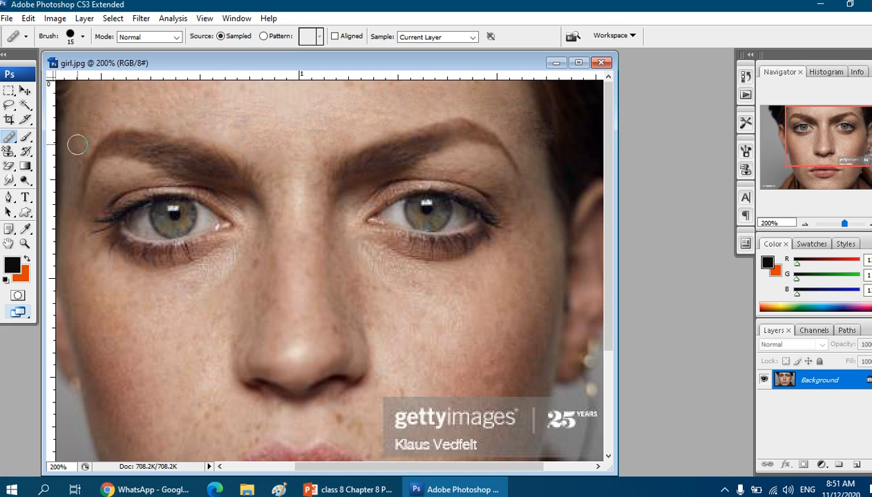
left_click(77, 127)
left_click_drag(80, 114, 92, 103)
left_click(114, 92)
left_click(73, 107)
left_click(71, 155)
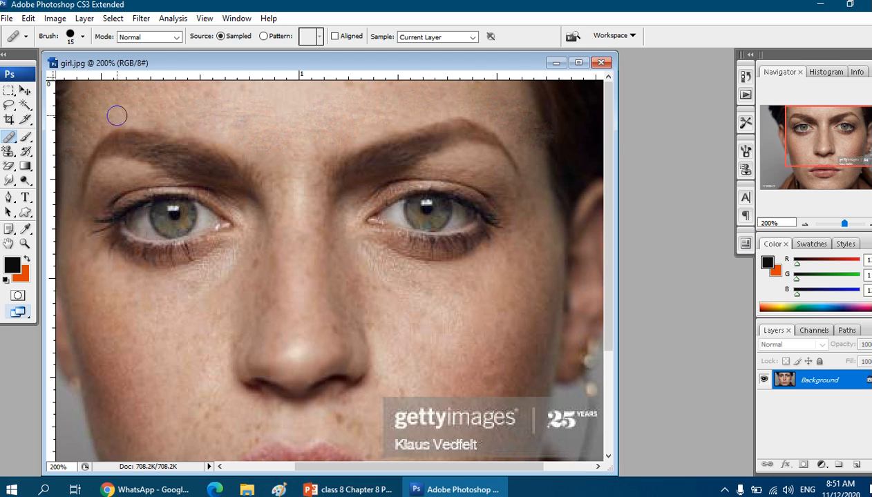
left_click(236, 86)
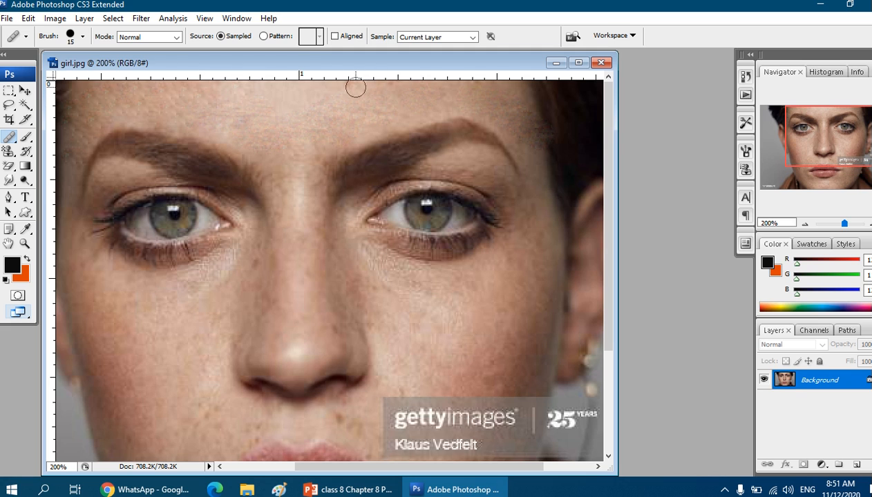
left_click(433, 93)
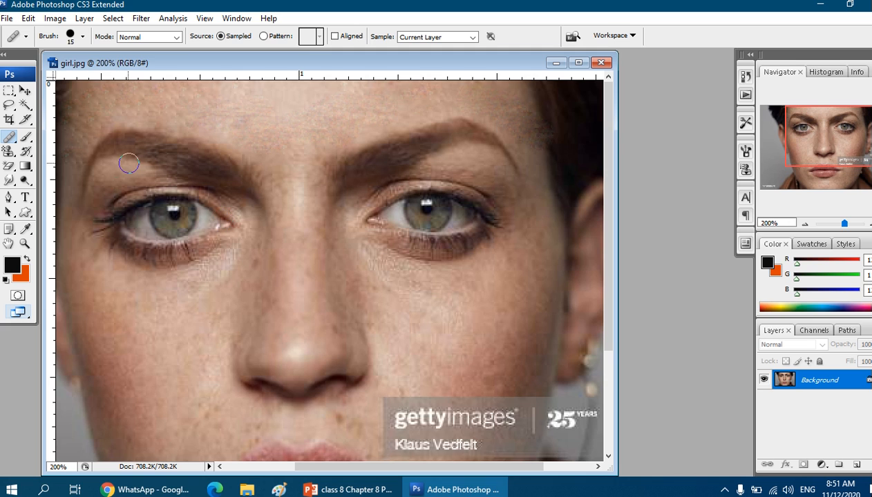
Cover the freckles along the bridge and sides of the nose with sampled skin using the Clone Stamp tool
left_click(15, 157)
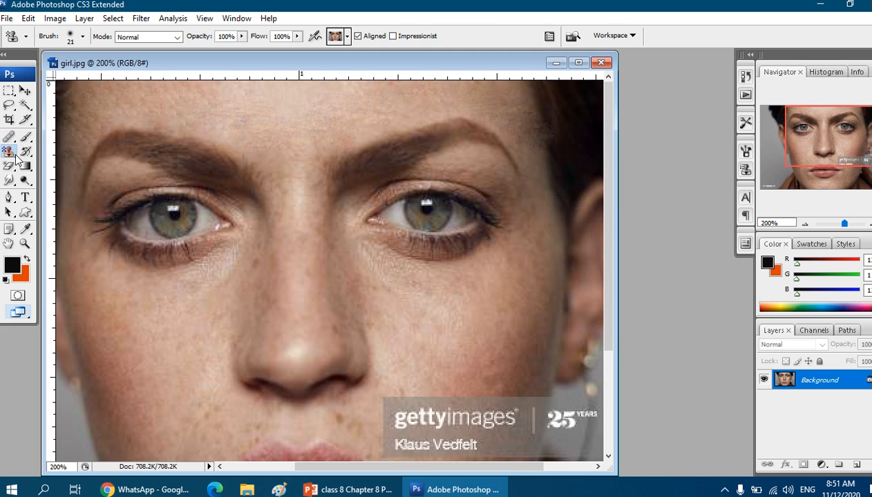
left_click(48, 154)
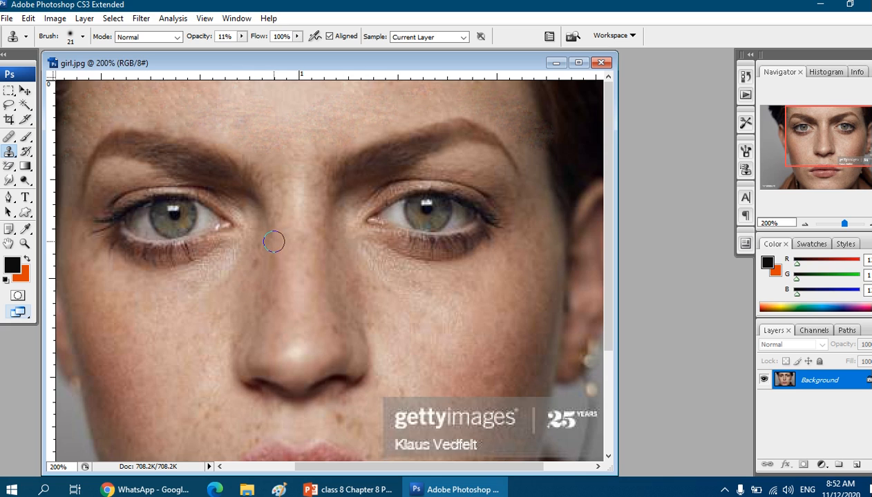
left_click(291, 201)
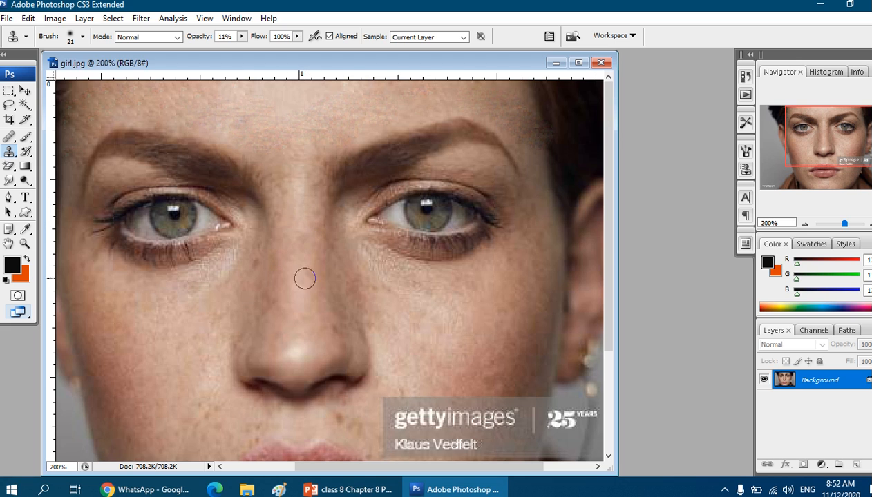
left_click_drag(294, 284, 315, 298)
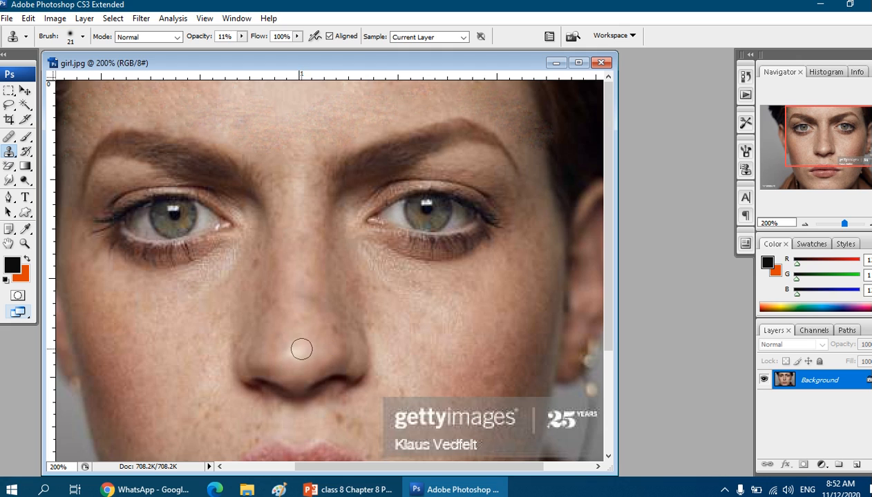
left_click(272, 335)
left_click(254, 312)
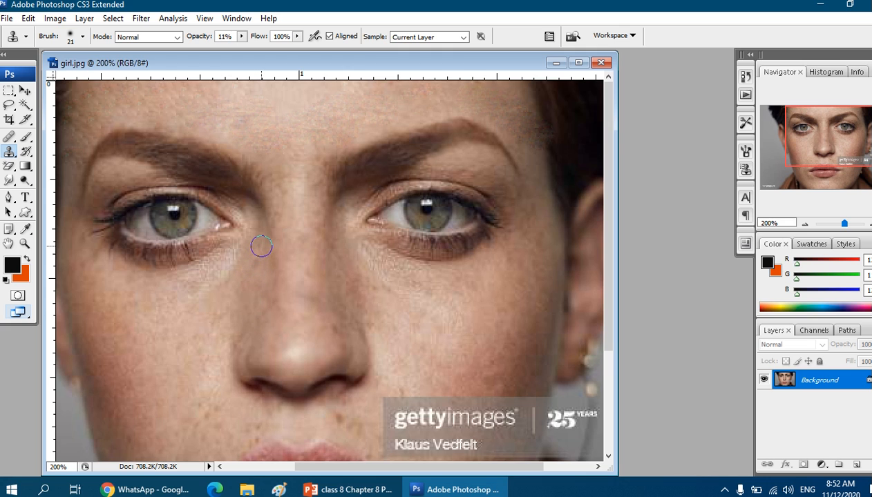
left_click(258, 256)
left_click(247, 286)
left_click(260, 246)
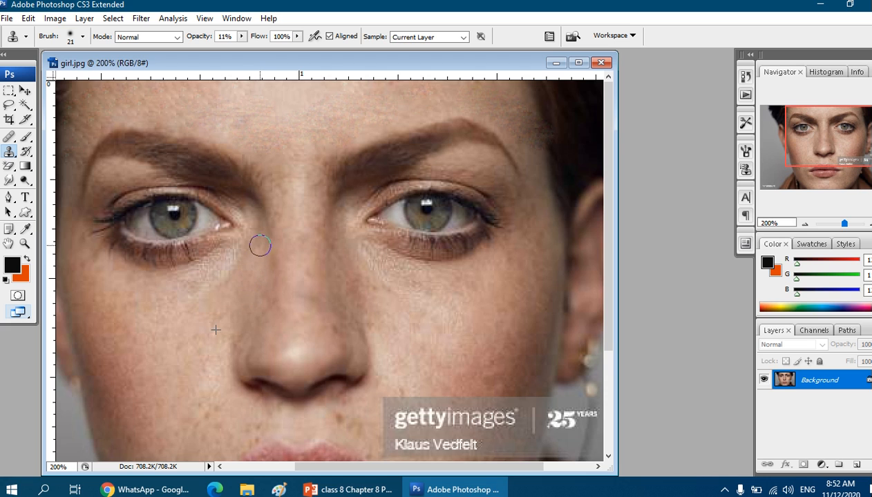
left_click(335, 233)
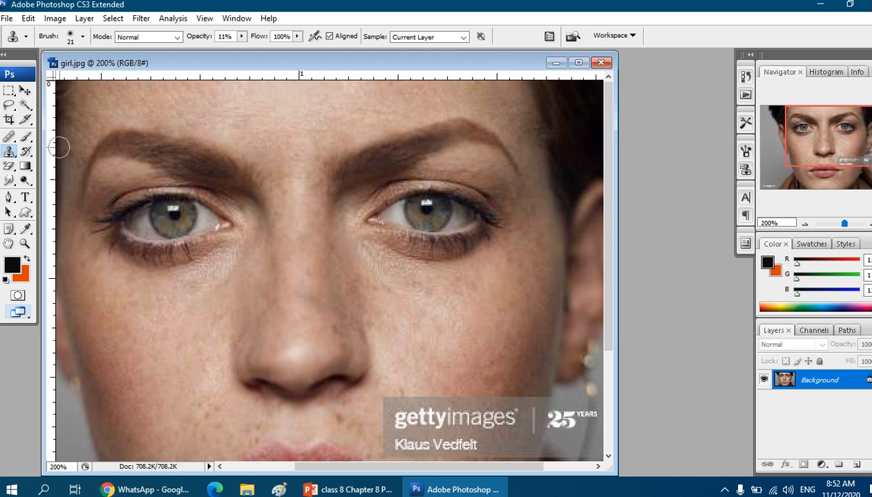
Try the Eraser tool in Brush mode on the cheek below the left-hand eye and undo the stroke
left_click(9, 168)
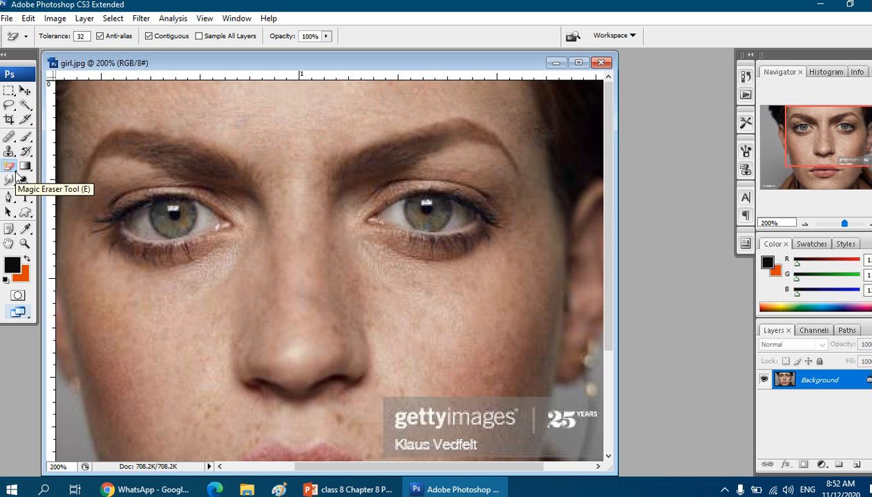
left_click(9, 168)
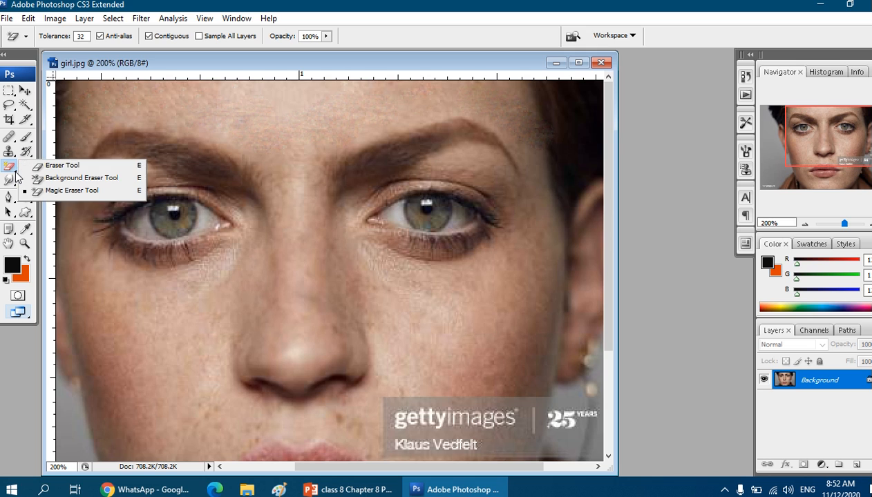
left_click(66, 167)
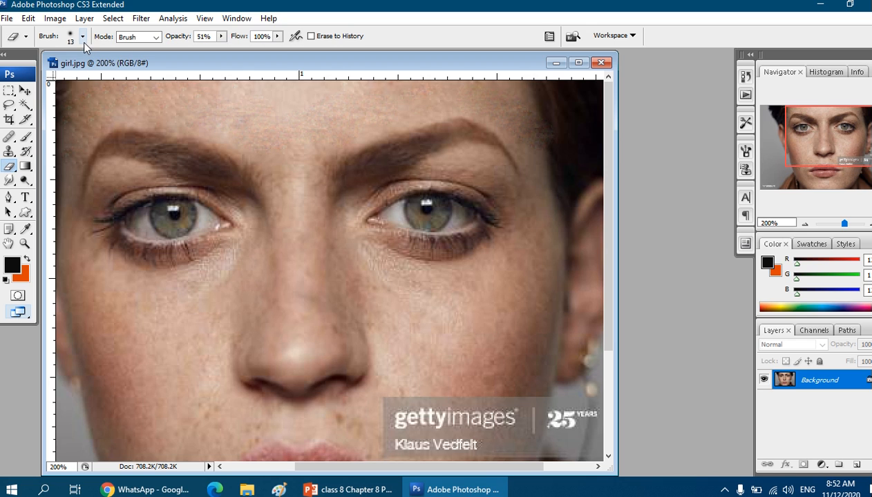
left_click(156, 38)
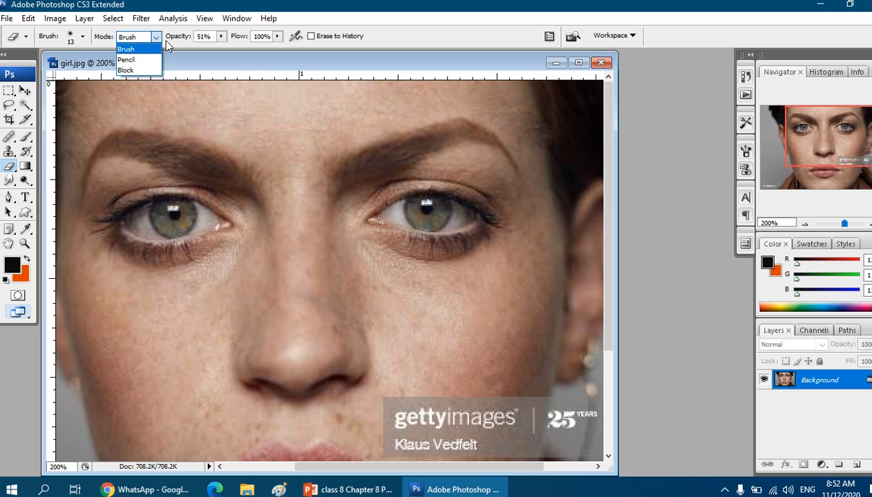
left_click(222, 39)
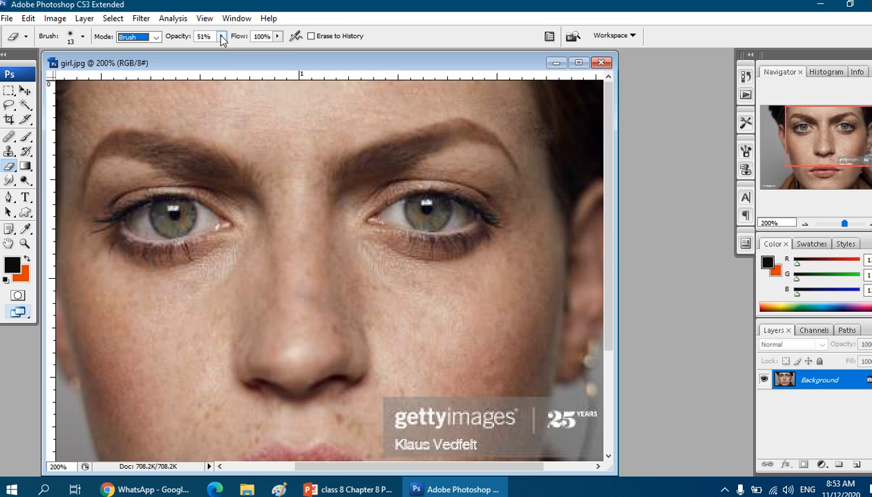
left_click(280, 40)
left_click(280, 39)
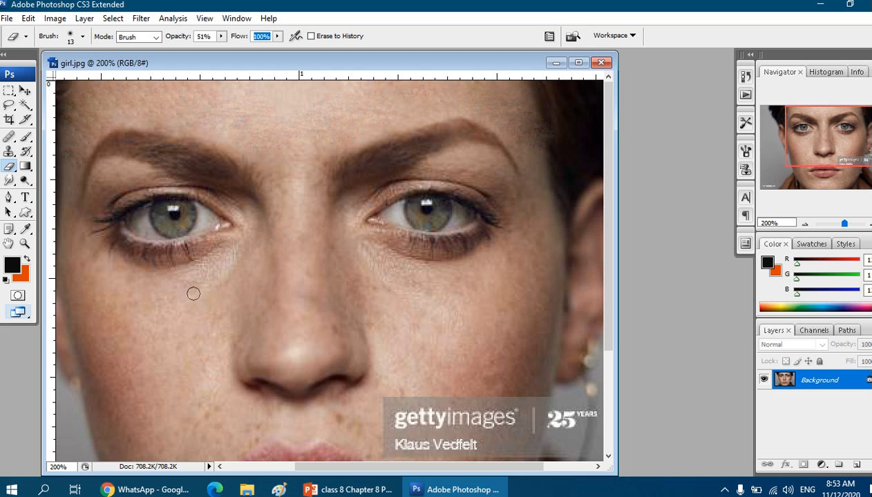
mouse_move(193, 294)
left_mouse_down()
mouse_move(196, 286)
mouse_move(178, 296)
left_mouse_up()
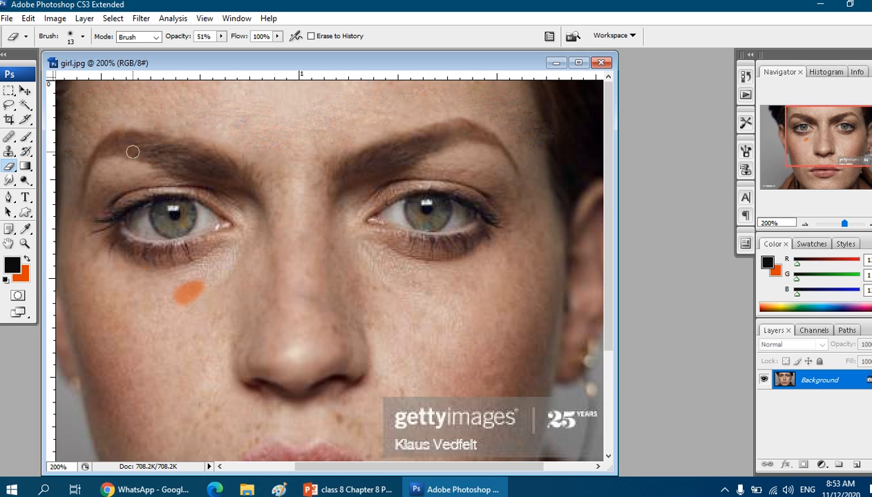
key("ctrl+z")
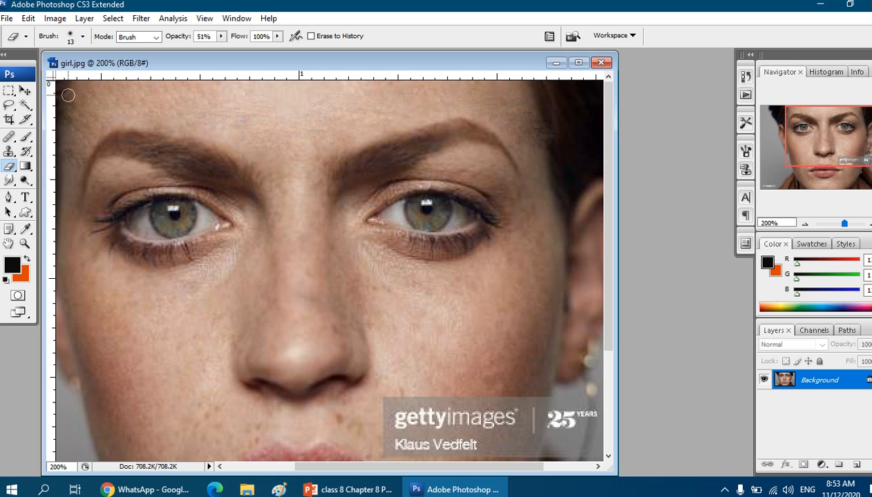
Try the Background Eraser on the skin below the left-hand eye and undo the erasure
right_click(15, 170)
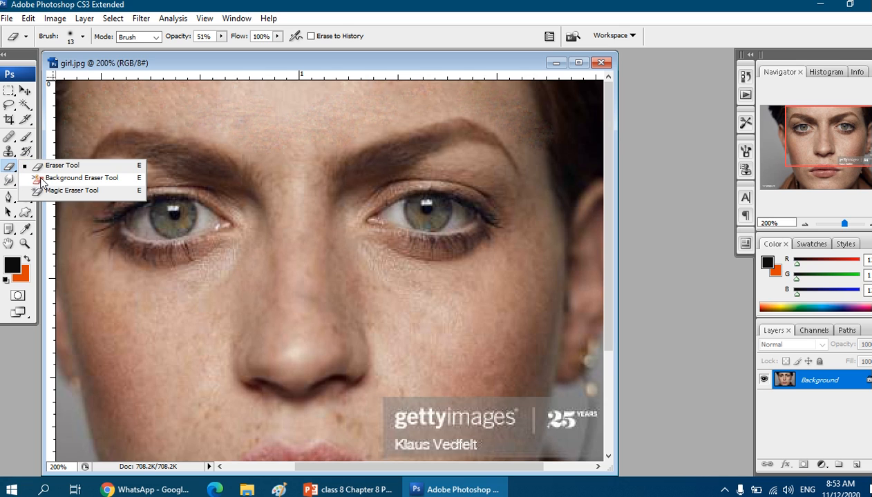
left_click(42, 179)
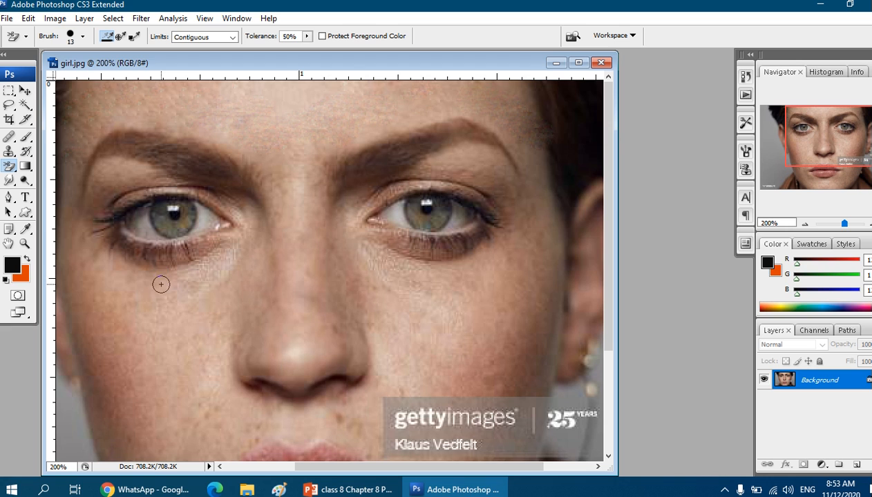
left_click_drag(161, 284, 165, 290)
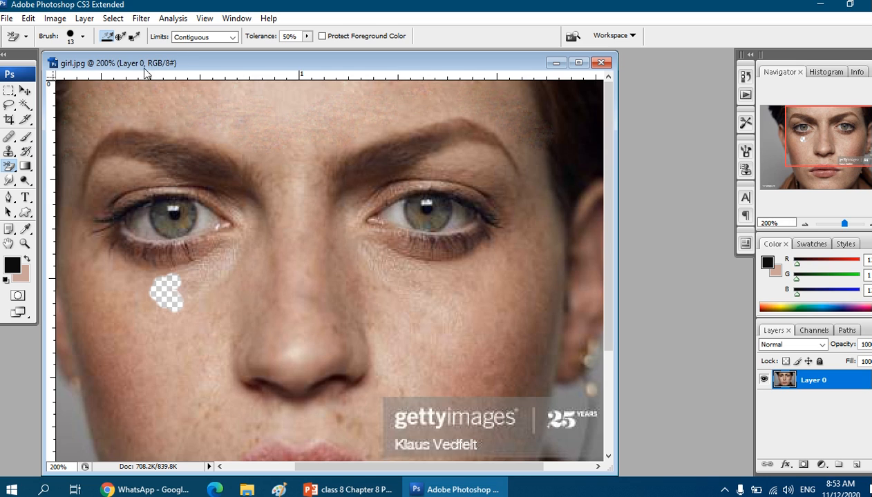
key("ctrl+z")
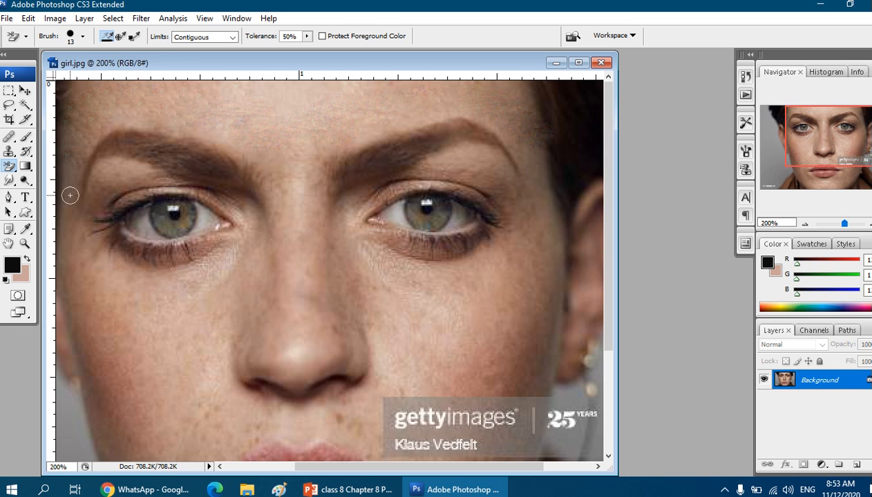
Try the Magic Eraser on the right-hand eyebrow and undo the erasure
left_click(9, 167)
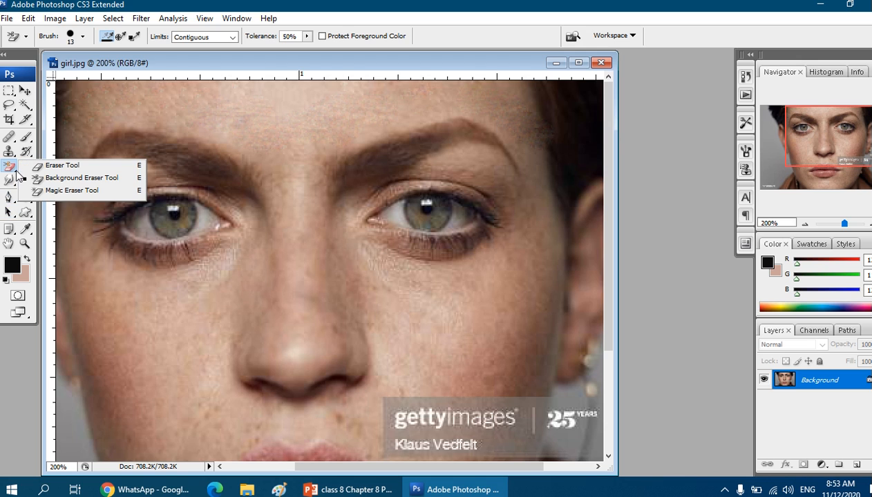
left_click(63, 190)
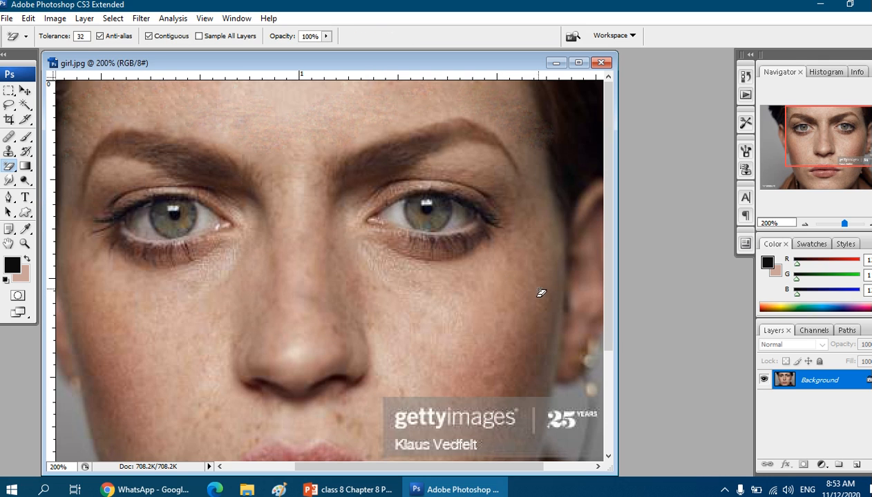
left_click(401, 147)
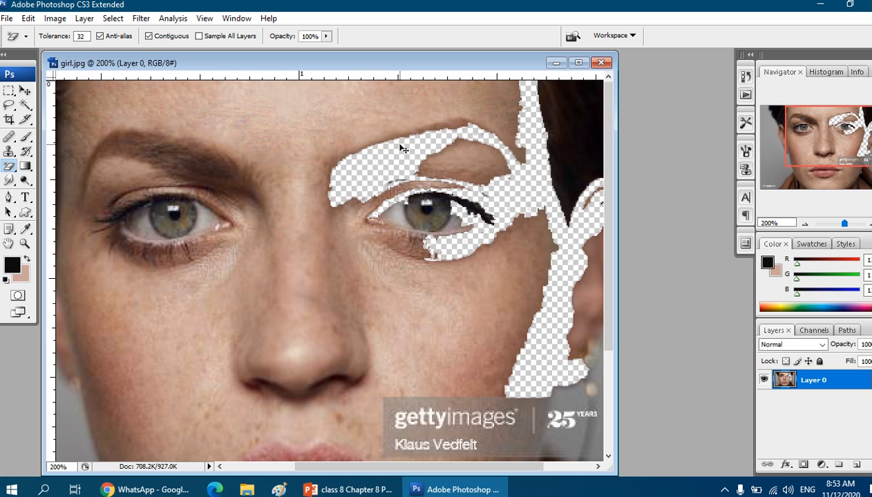
key("ctrl+z")
Erase the right-hand eye's pupil with the Magic Eraser, and undo a further erasure along its upper lash line
left_click(425, 210)
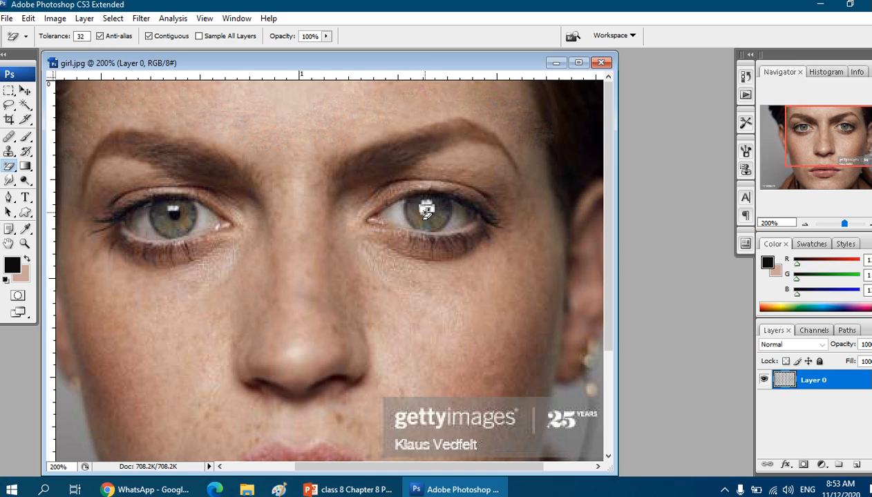
left_click(447, 204)
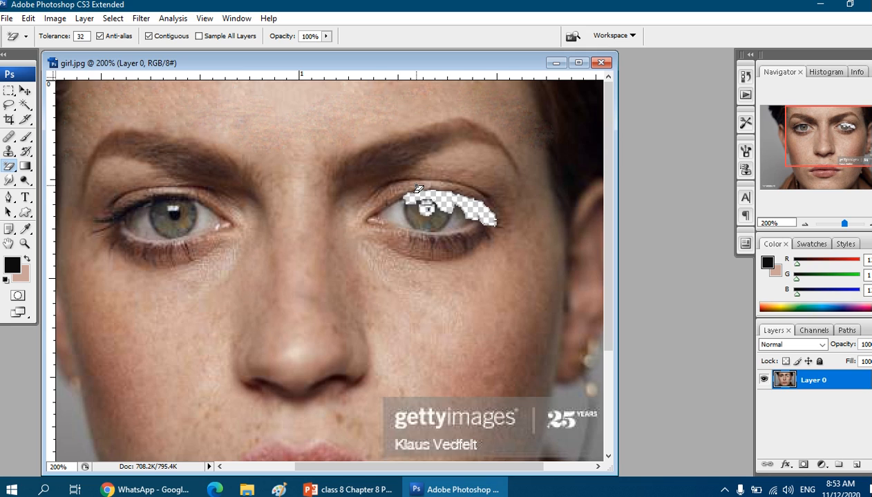
key("ctrl+z")
key("ctrl+z")
key("ctrl+z")
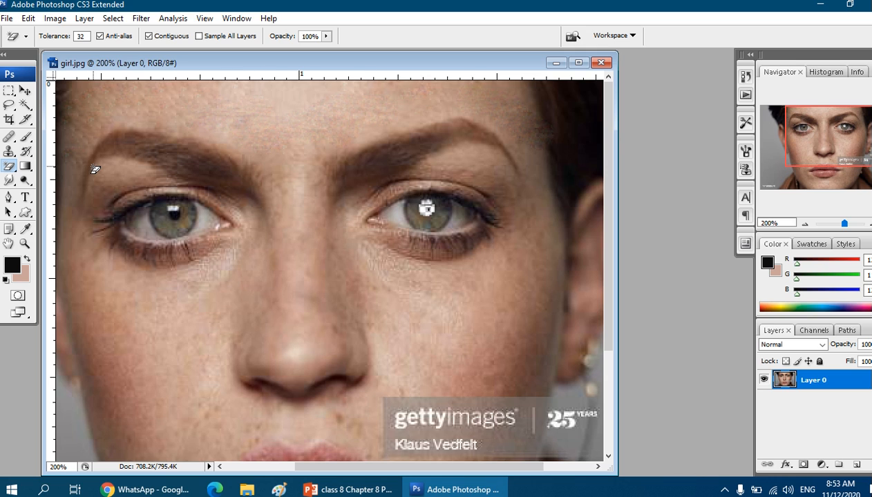
Blur the iris and erased pupil of the right-hand eye using the Blur tool with a soft 35 px brush
left_click(15, 186)
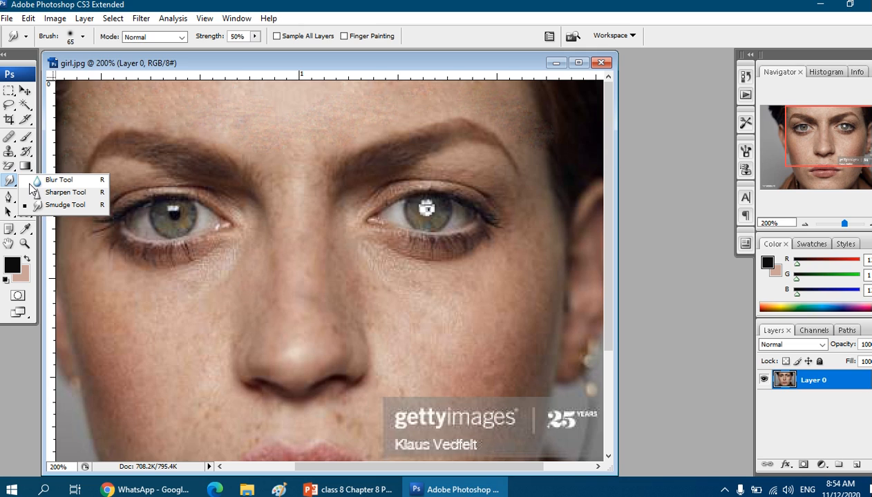
left_click(59, 180)
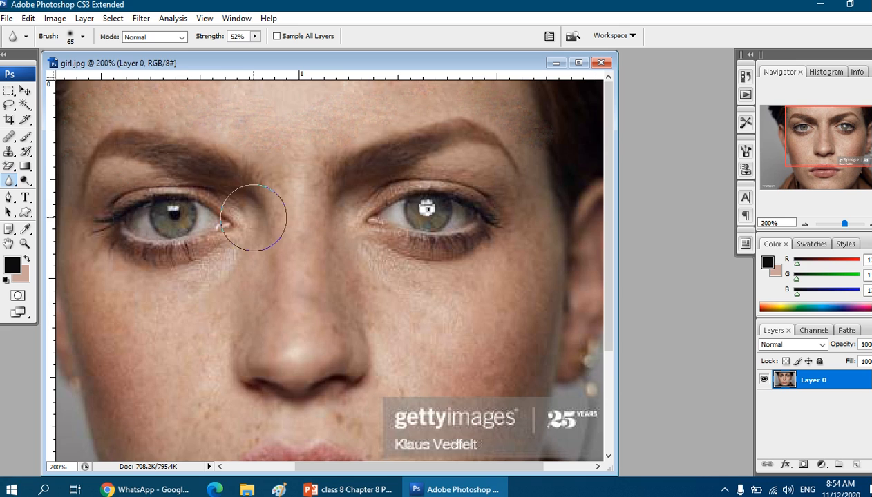
left_click(83, 37)
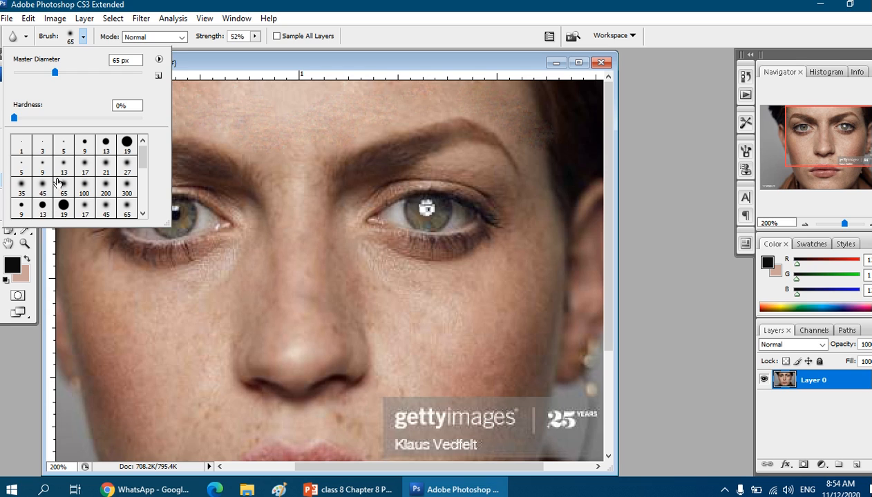
left_click(23, 188)
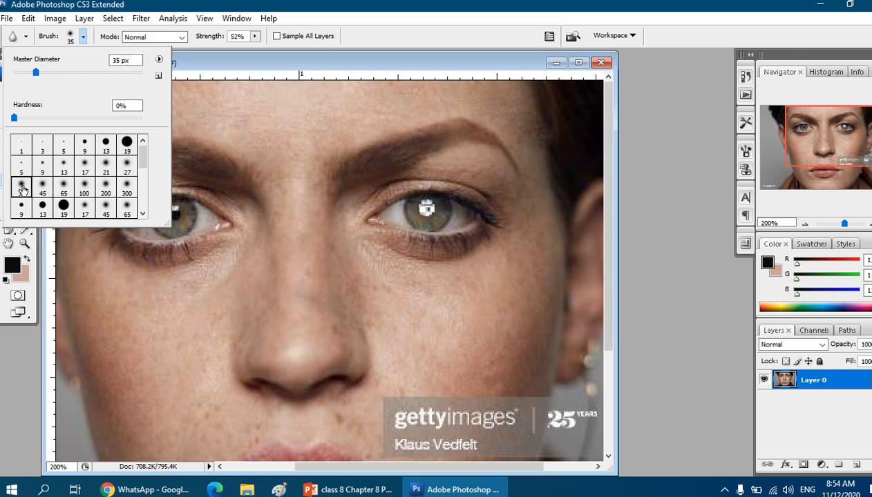
double_click(23, 189)
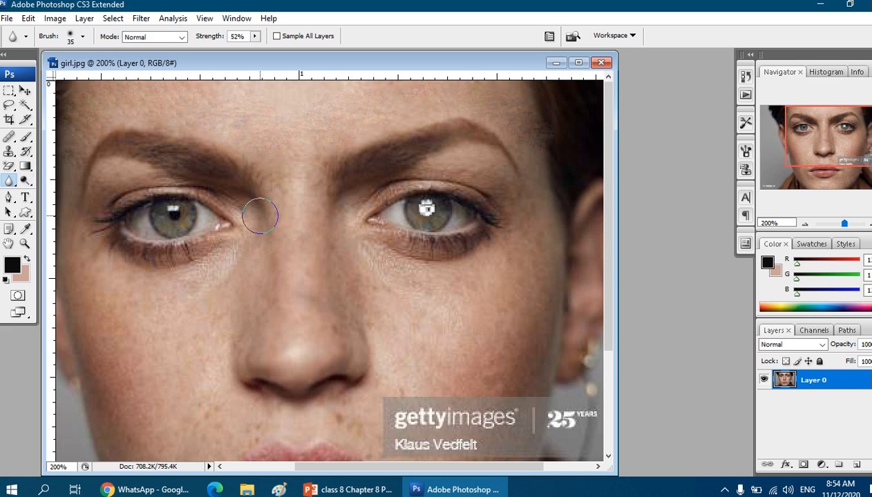
mouse_move(424, 210)
left_mouse_down()
mouse_move(433, 208)
mouse_move(396, 211)
left_mouse_up()
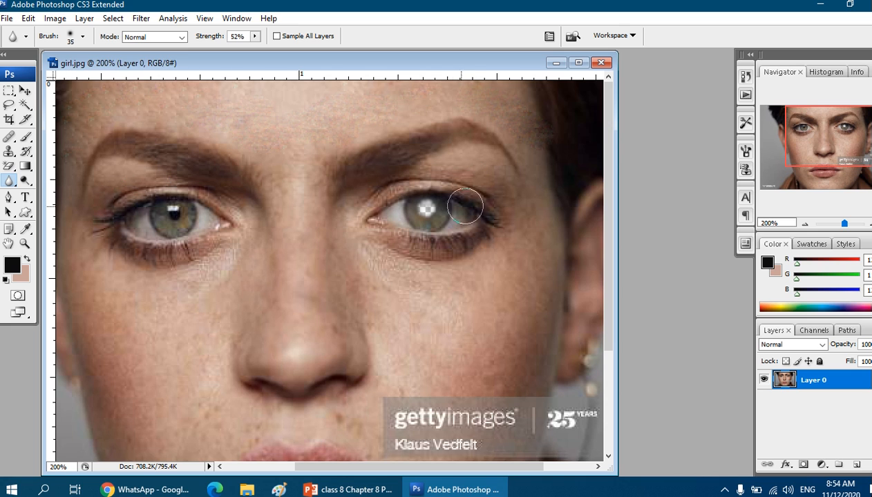
mouse_move(429, 214)
left_mouse_down()
mouse_move(406, 219)
mouse_move(438, 205)
mouse_move(414, 211)
mouse_move(446, 212)
left_mouse_up()
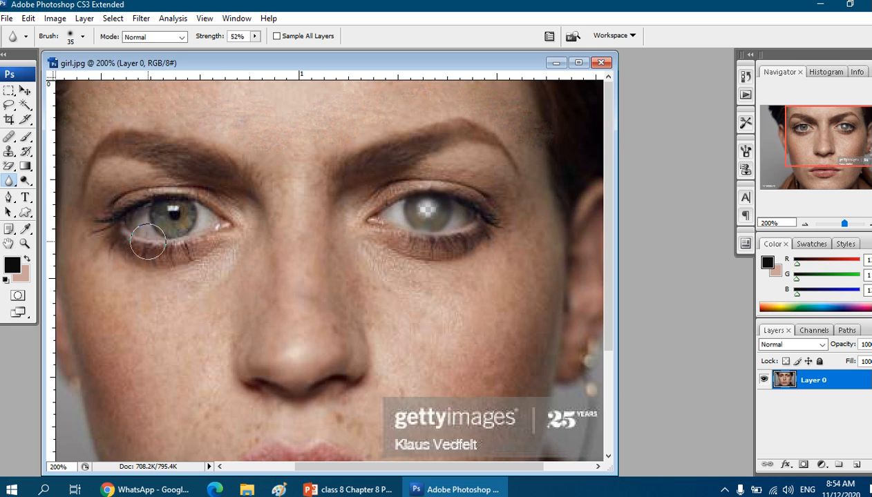
Smear the right-hand eye and the nose using the Smudge tool with a soft 27 px brush
left_click(16, 185)
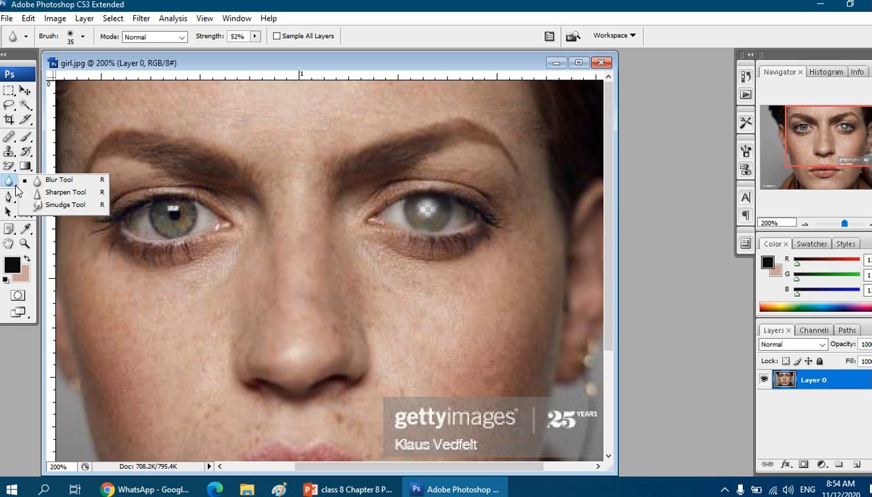
left_click(65, 205)
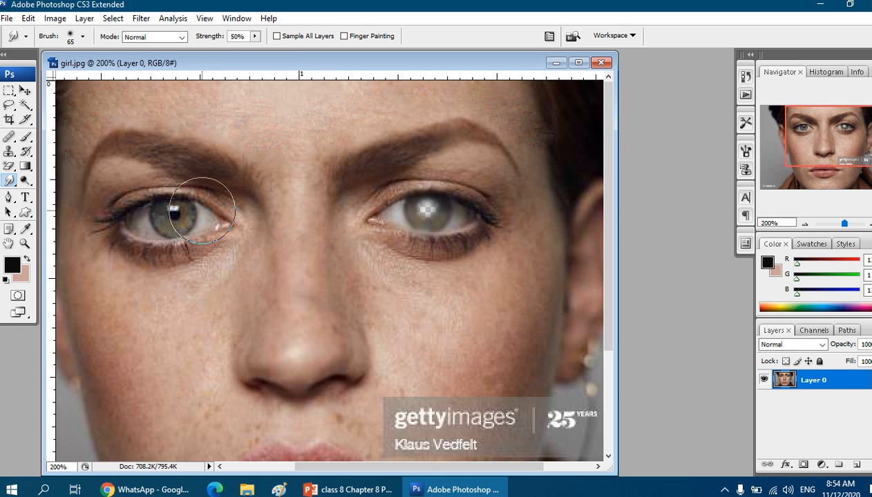
left_click(83, 40)
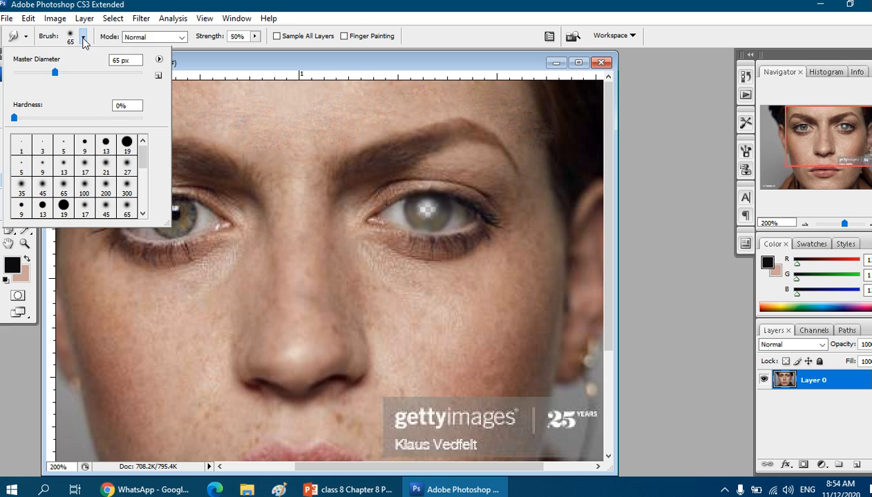
double_click(125, 166)
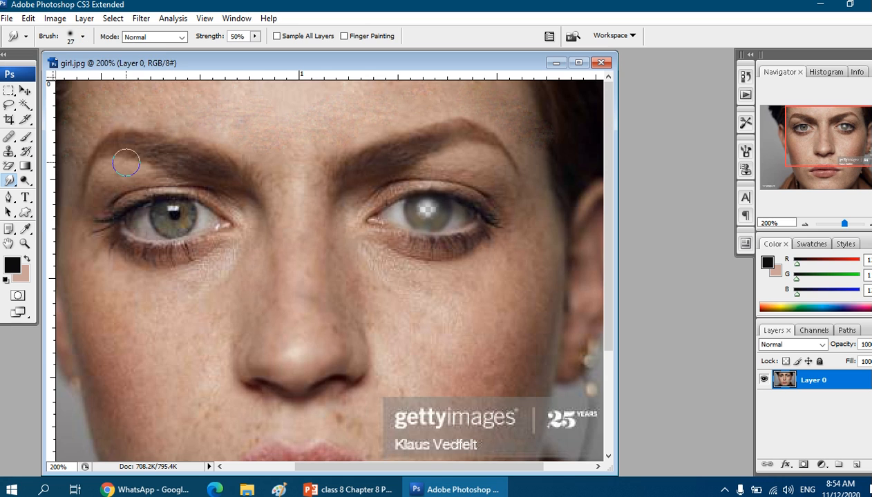
mouse_move(432, 212)
left_mouse_down()
mouse_move(413, 210)
mouse_move(445, 201)
mouse_move(426, 210)
mouse_move(429, 202)
mouse_move(421, 217)
mouse_move(424, 210)
mouse_move(444, 237)
mouse_move(433, 216)
left_mouse_up()
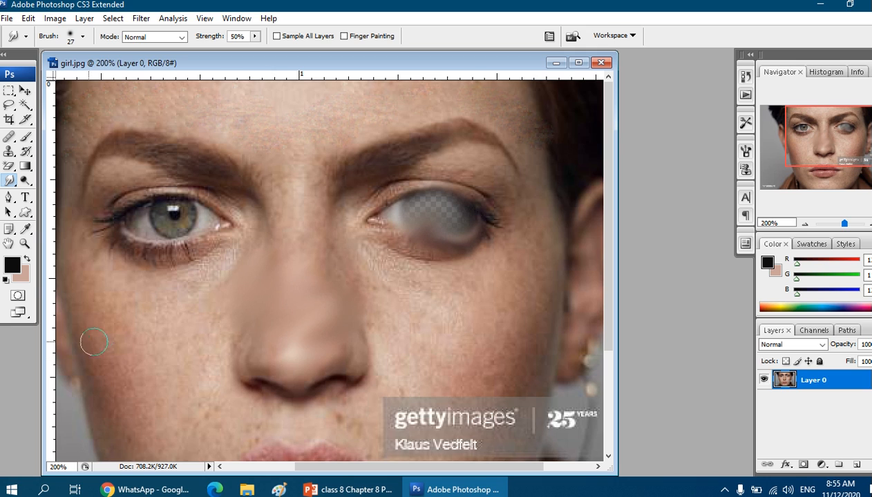
Lighten the facial skin, mainly the cheeks and nose, with the Dodge tool, and darken the area around the right-hand eye with the Burn tool
left_click(25, 181)
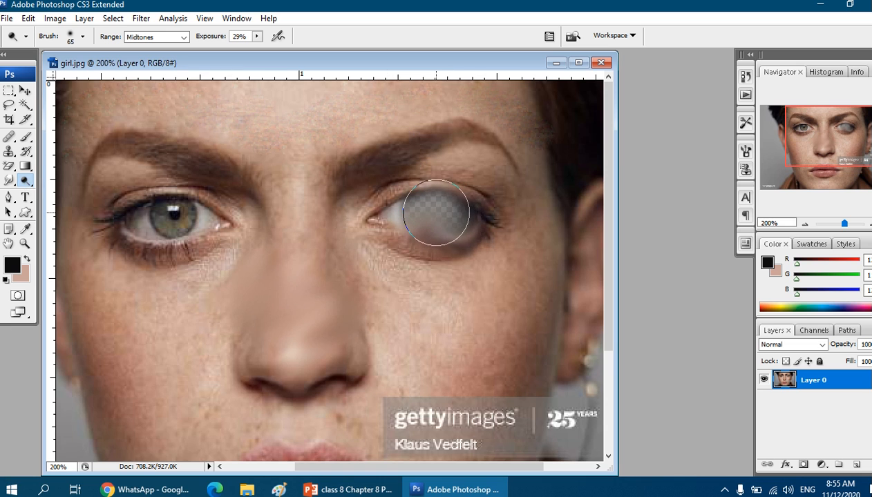
mouse_move(436, 213)
left_mouse_down()
mouse_move(444, 210)
mouse_move(390, 207)
left_mouse_up()
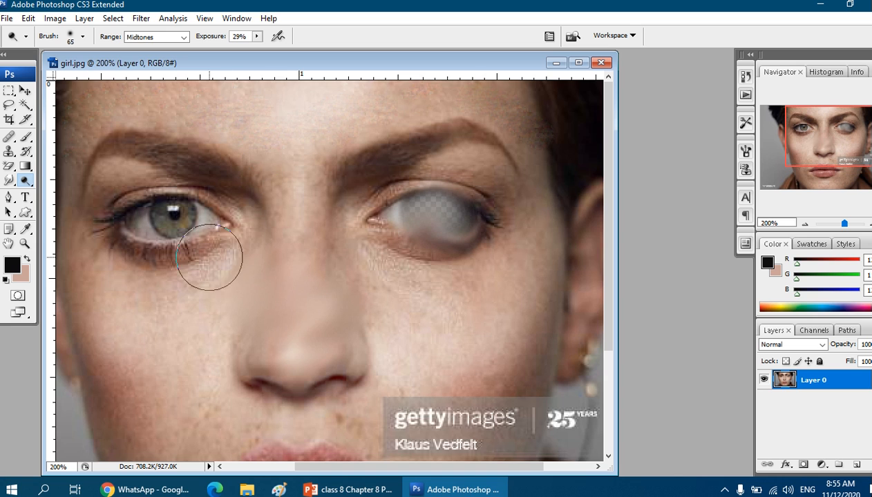
right_click(28, 181)
left_click(64, 195)
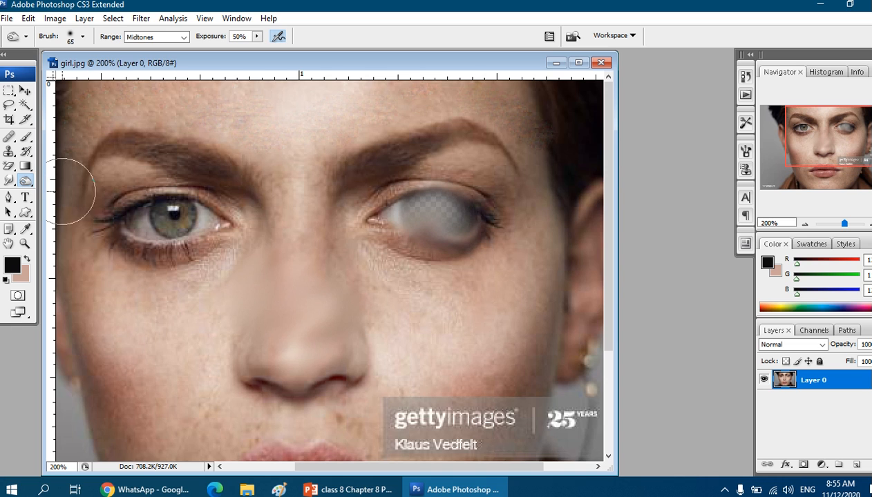
mouse_move(431, 209)
left_mouse_down()
mouse_move(444, 214)
mouse_move(424, 214)
mouse_move(426, 221)
mouse_move(445, 209)
mouse_move(424, 200)
mouse_move(454, 219)
mouse_move(432, 245)
mouse_move(443, 243)
mouse_move(429, 245)
left_mouse_up()
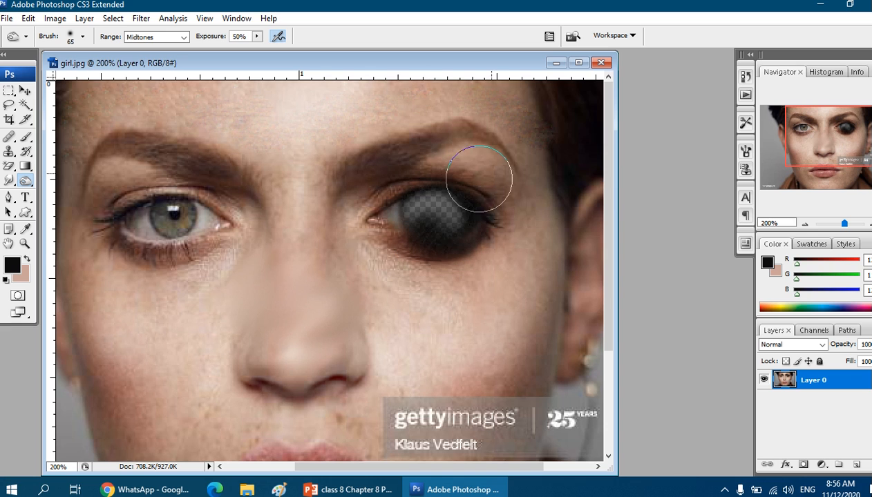
Close the edited girl picture without saving and reopen the original from the Saved Pictures folder
left_click(600, 62)
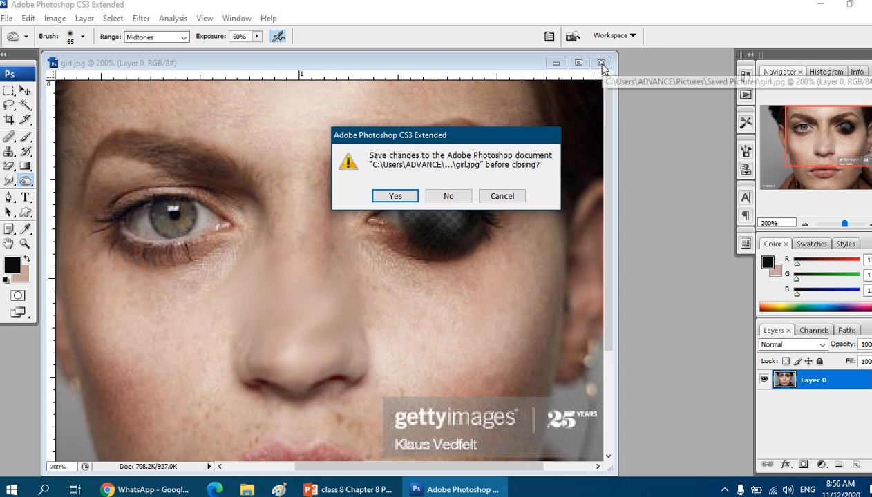
left_click(442, 199)
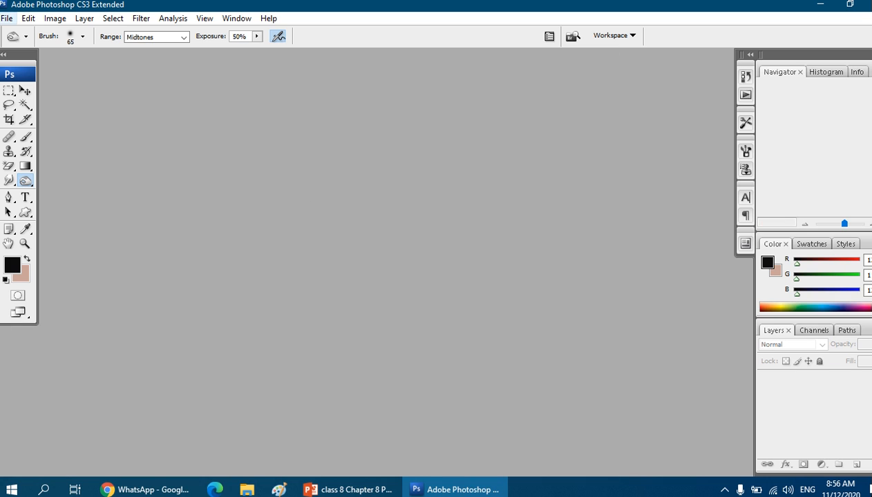
left_click(8, 19)
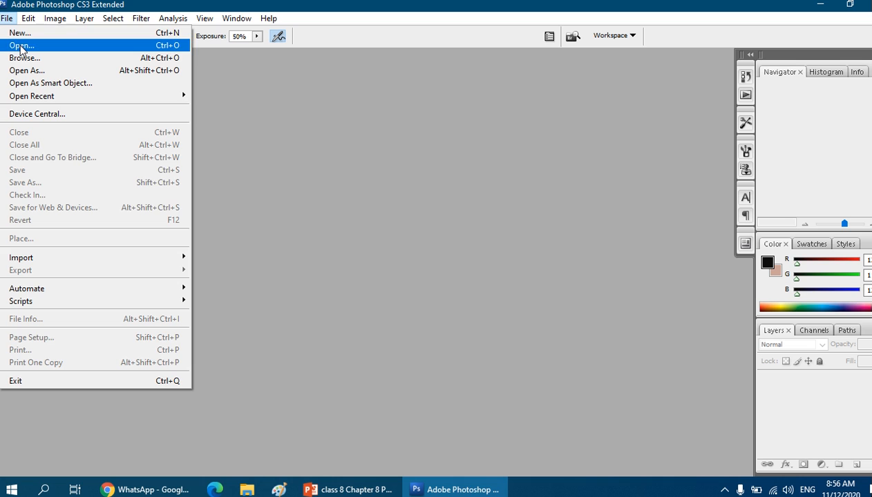
left_click(21, 45)
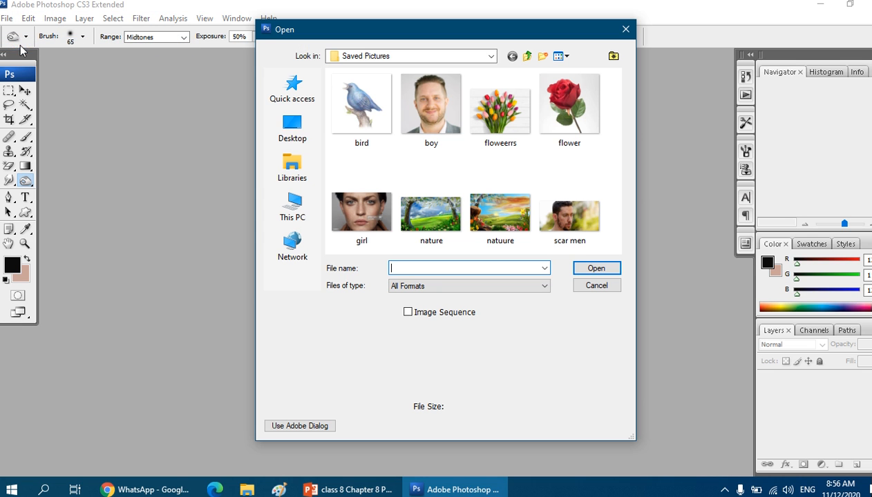
double_click(350, 208)
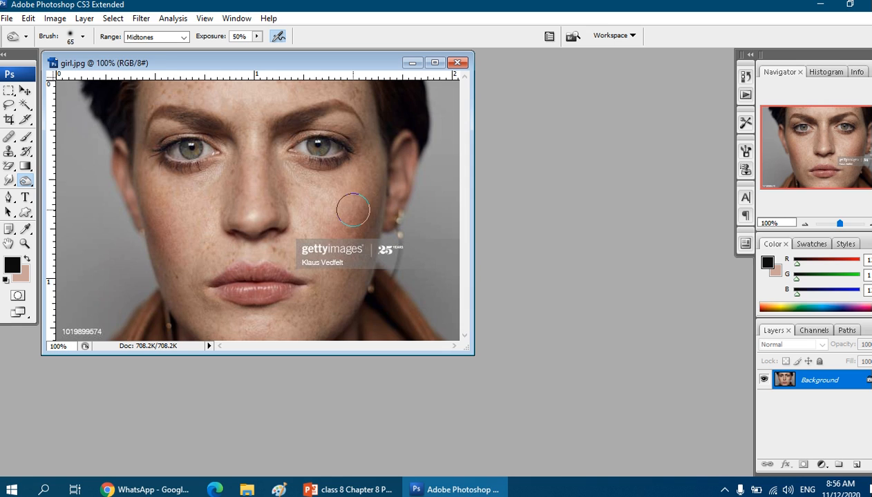